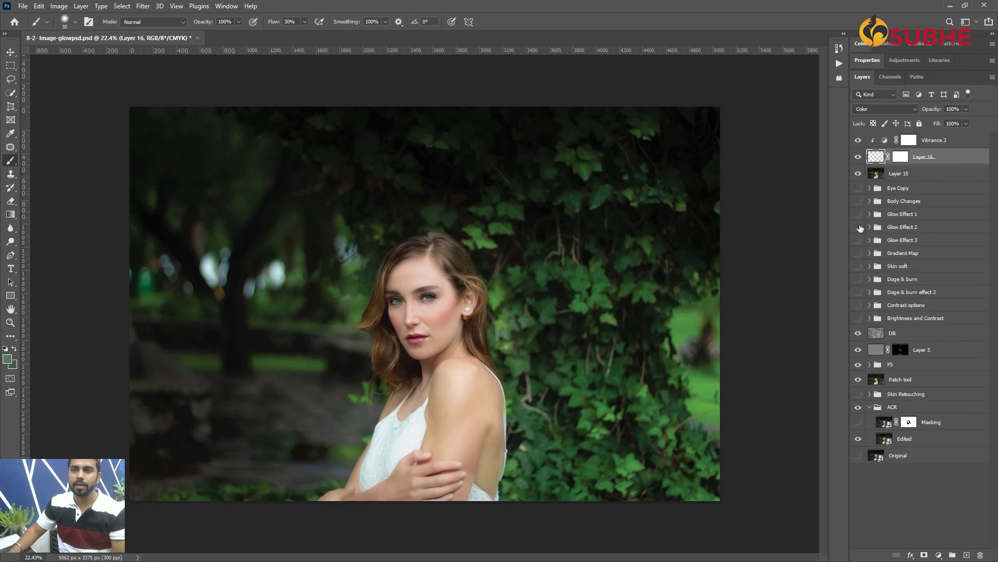
Step: Show only the Original layer, hiding all others, and select it with the auto-selecting Move tool
{"action": "left_click", "coordinate": [858, 455], "text": "alt"}
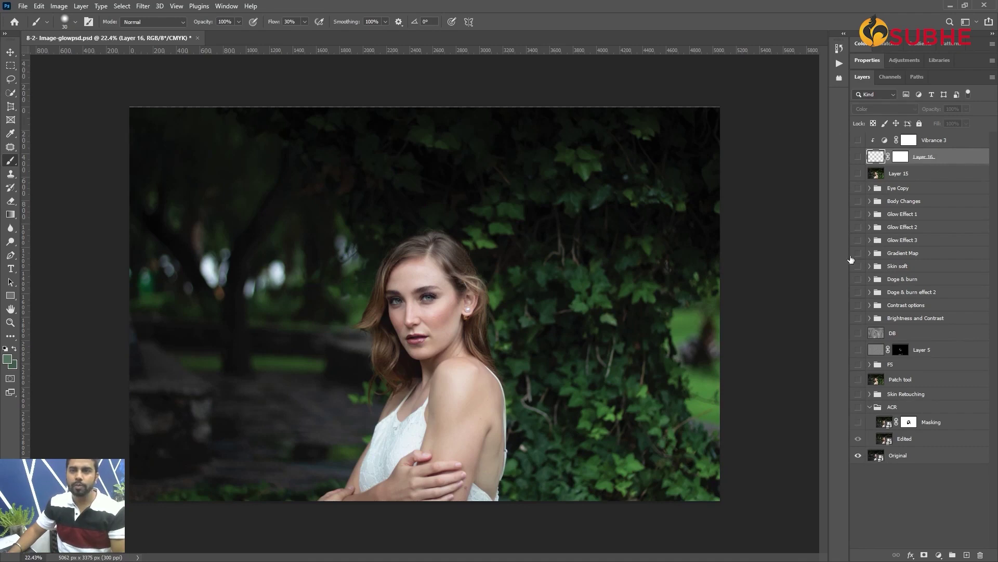
{"action": "key", "text": "v"}
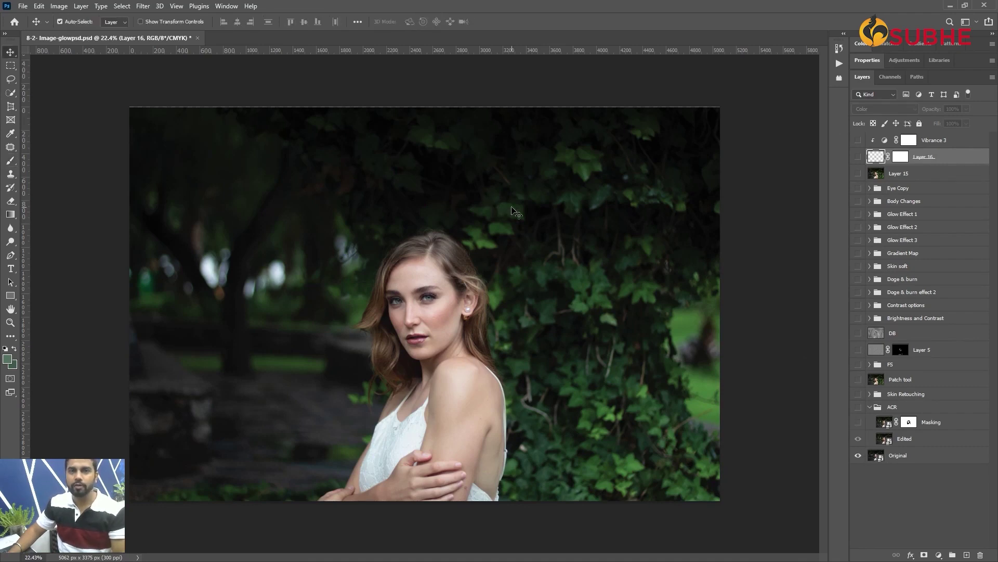
{"action": "left_click", "coordinate": [516, 206]}
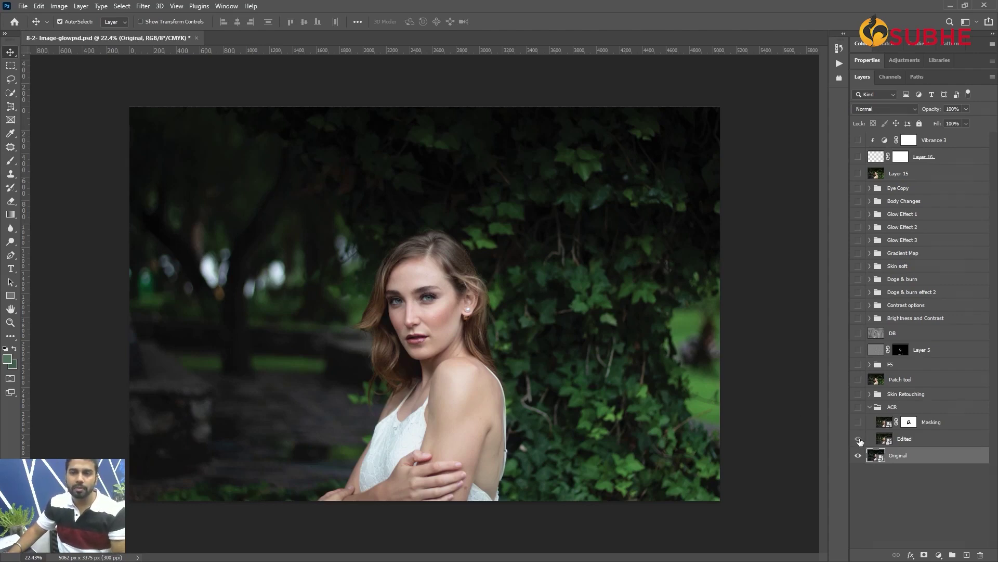
Step: Make the Edited layer in the ACR group visible and inspect the portrait up close
{"action": "left_click", "coordinate": [858, 440]}
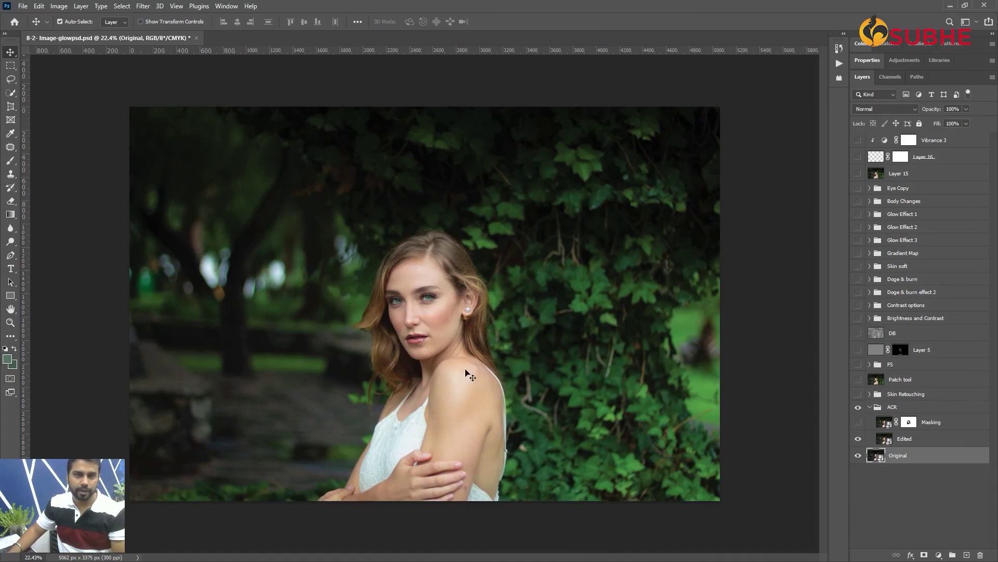
{"action": "scroll", "coordinate": [328, 326], "scroll_direction": "up", "scroll_amount": 2}
{"action": "left_click_drag", "start_coordinate": [569, 345], "coordinate": [506, 312]}
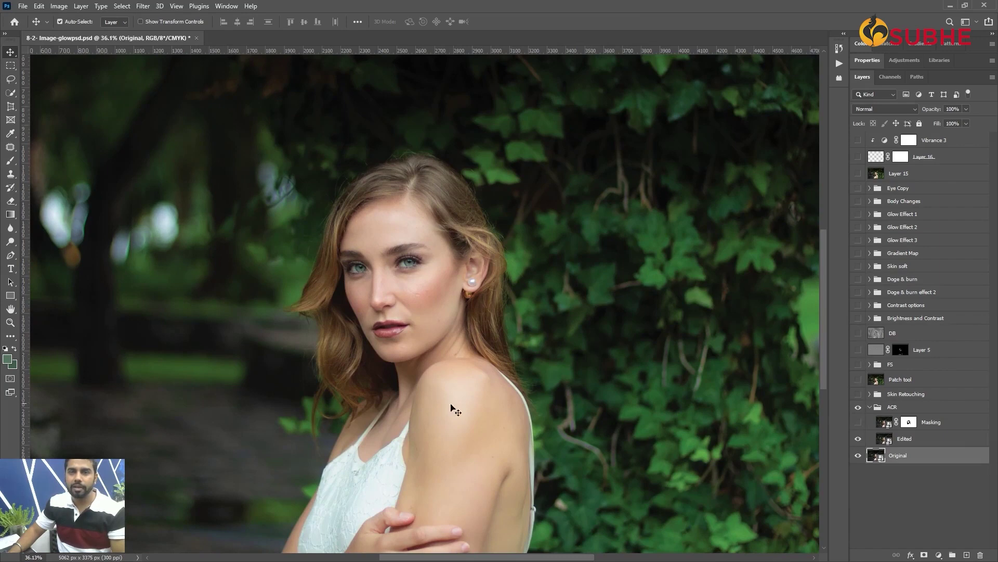
{"action": "scroll", "coordinate": [452, 322], "scroll_direction": "down", "scroll_amount": 2}
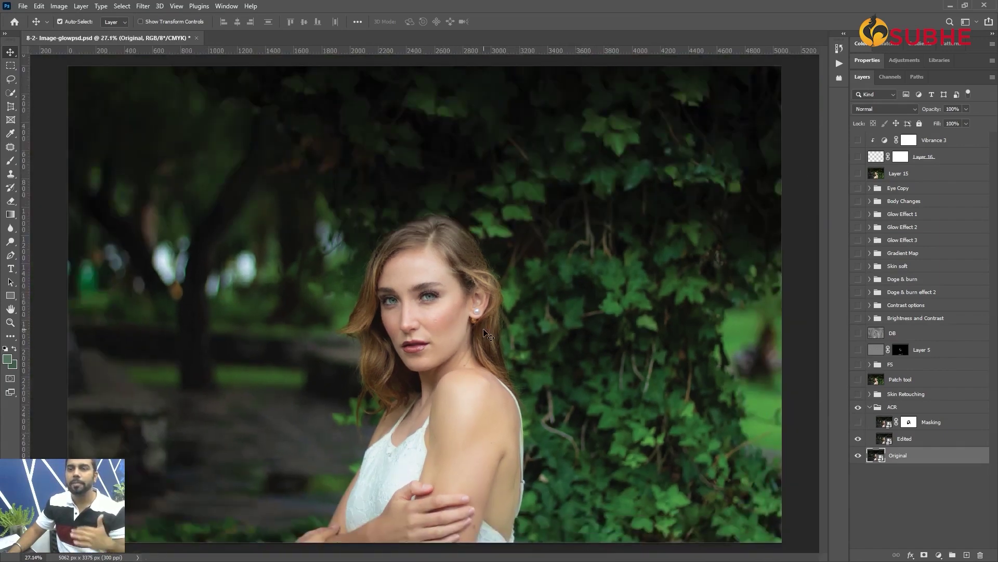
Step: Make the Skin Retouching group, Patch tool layer and FS group visible, comparing the portrait with and without FS
{"action": "left_click", "coordinate": [858, 394]}
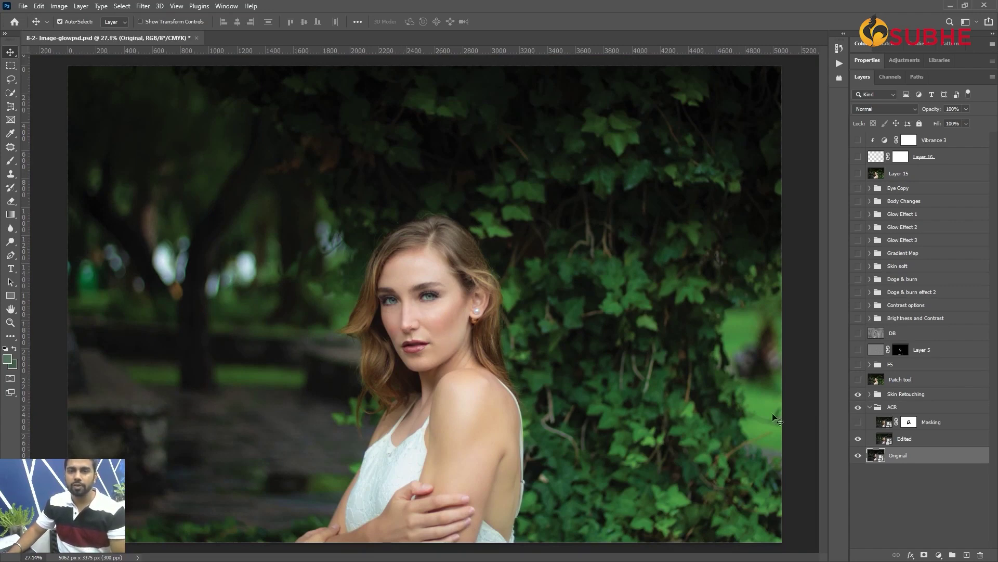
{"action": "left_click", "coordinate": [859, 380]}
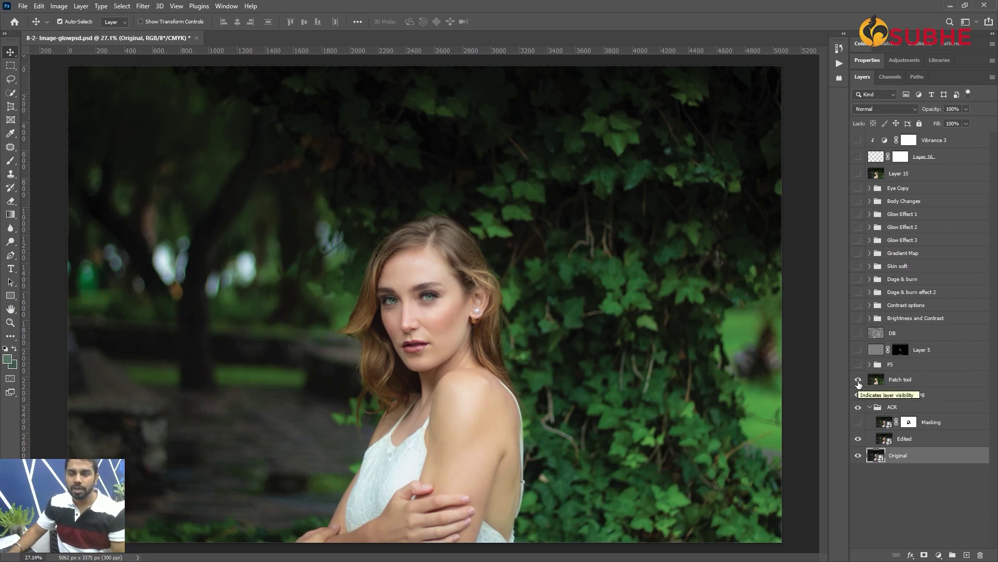
{"action": "scroll", "coordinate": [442, 312], "scroll_direction": "up", "scroll_amount": 3}
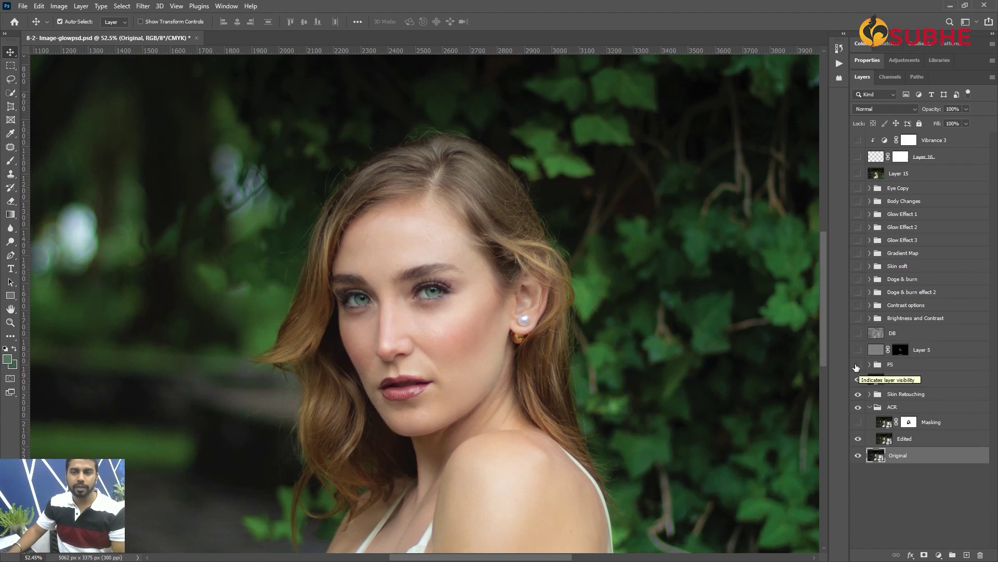
{"action": "left_click", "coordinate": [858, 365]}
{"action": "scroll", "coordinate": [528, 345], "scroll_direction": "down", "scroll_amount": 3}
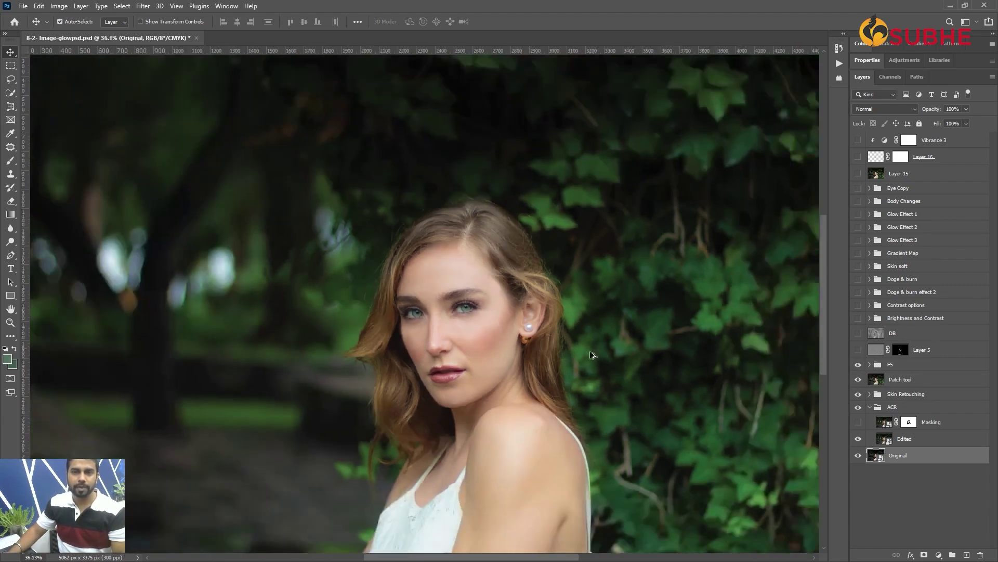
{"action": "left_click", "coordinate": [858, 364]}
{"action": "left_click", "coordinate": [858, 365]}
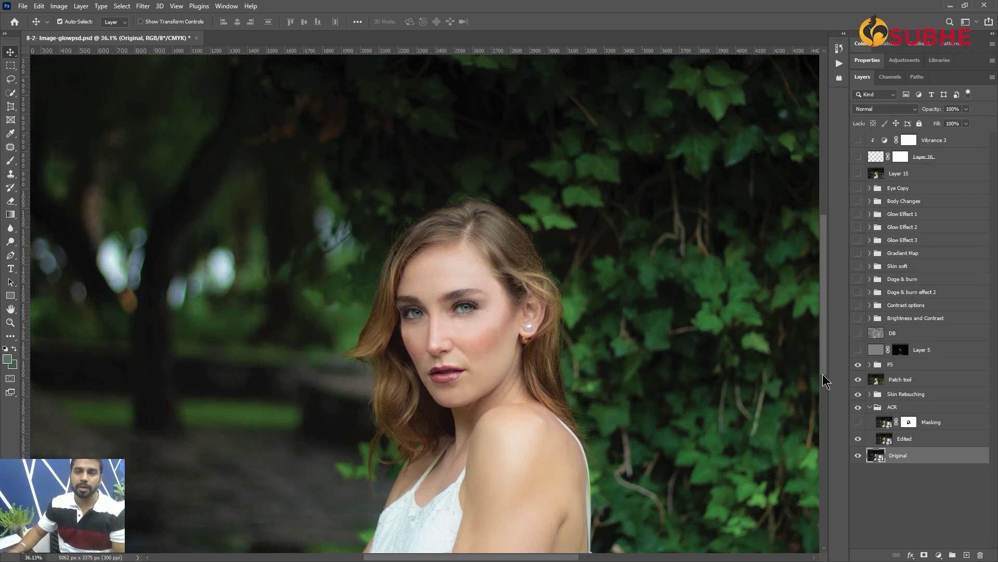
Step: Make Layer 5 and the DB layer visible, comparing the image with DB hidden and shown
{"action": "left_click", "coordinate": [858, 349]}
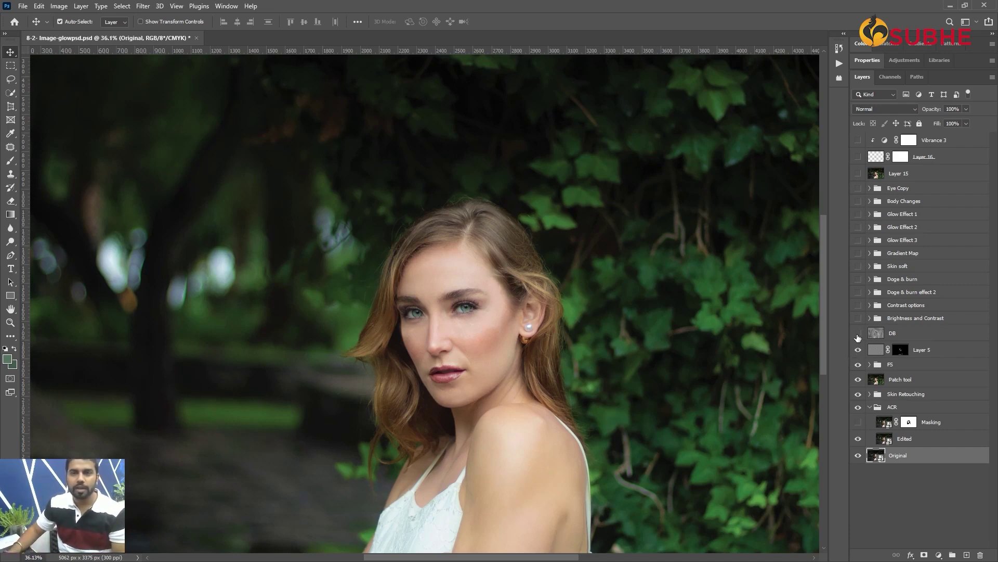
{"action": "left_click", "coordinate": [858, 334]}
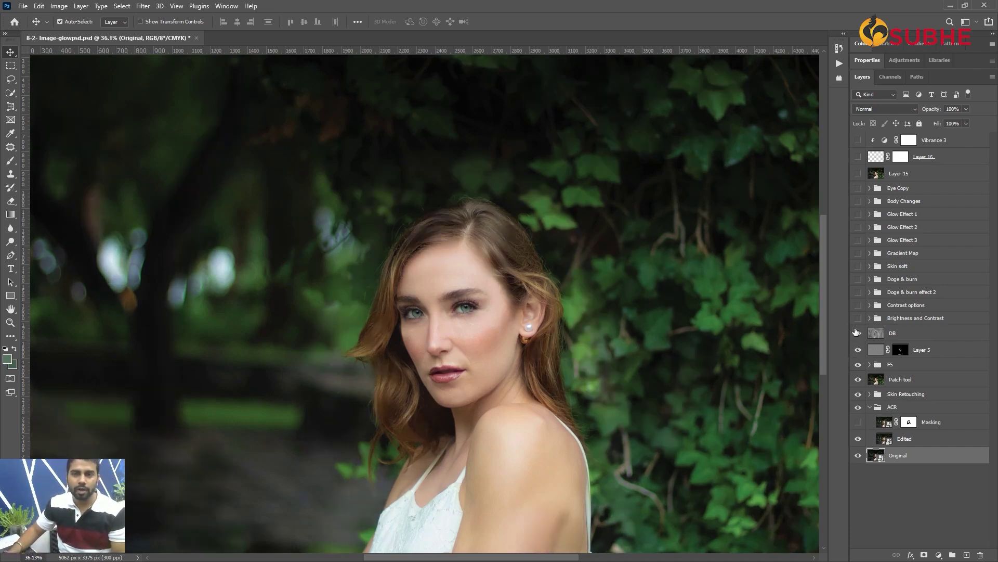
{"action": "left_click", "coordinate": [857, 334]}
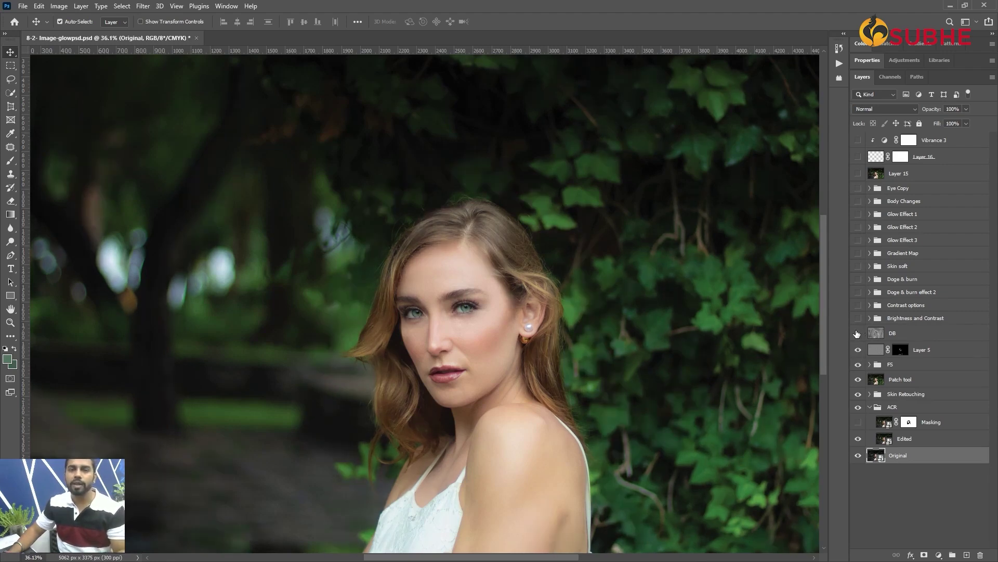
{"action": "left_click", "coordinate": [858, 334]}
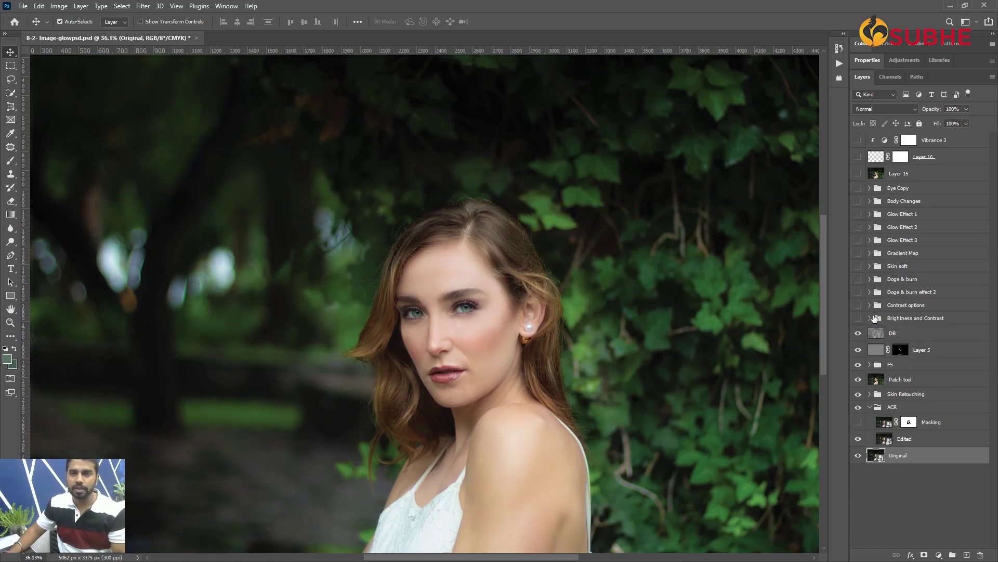
Step: Make the Brightness and Contrast group visible, select it and review its adjustment layers before collapsing it
{"action": "left_click", "coordinate": [869, 318]}
{"action": "left_click", "coordinate": [858, 319]}
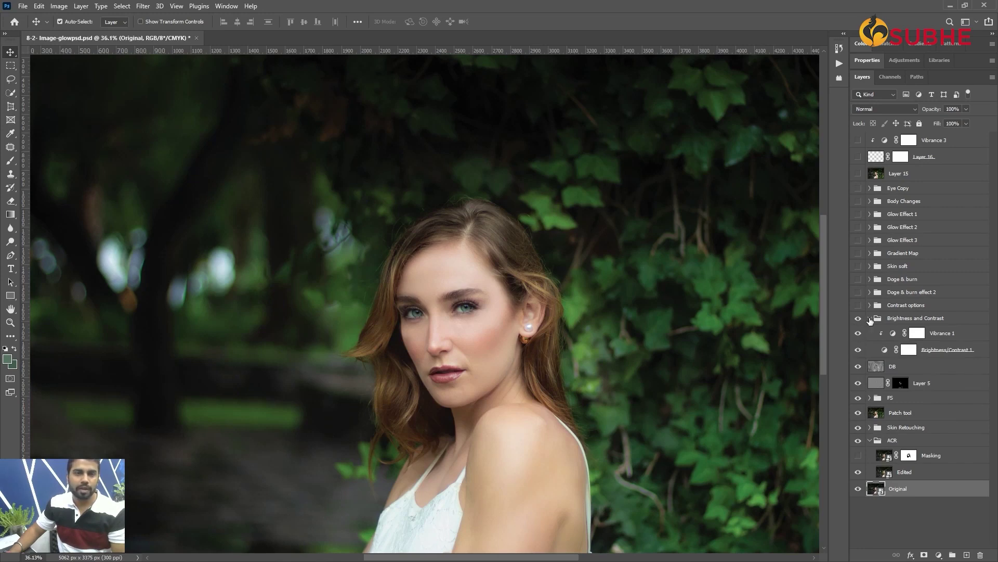
{"action": "left_click", "coordinate": [899, 320]}
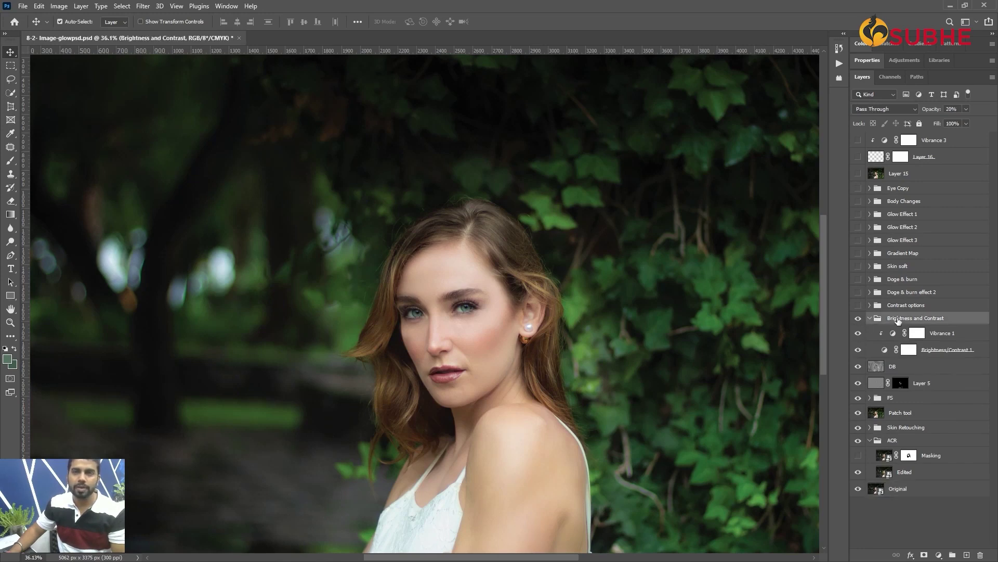
{"action": "left_click", "coordinate": [869, 318]}
Step: Preview the Contrast options group, turn off its Color Balance Contrast layer, and hide the collapsed group again
{"action": "left_click", "coordinate": [859, 305]}
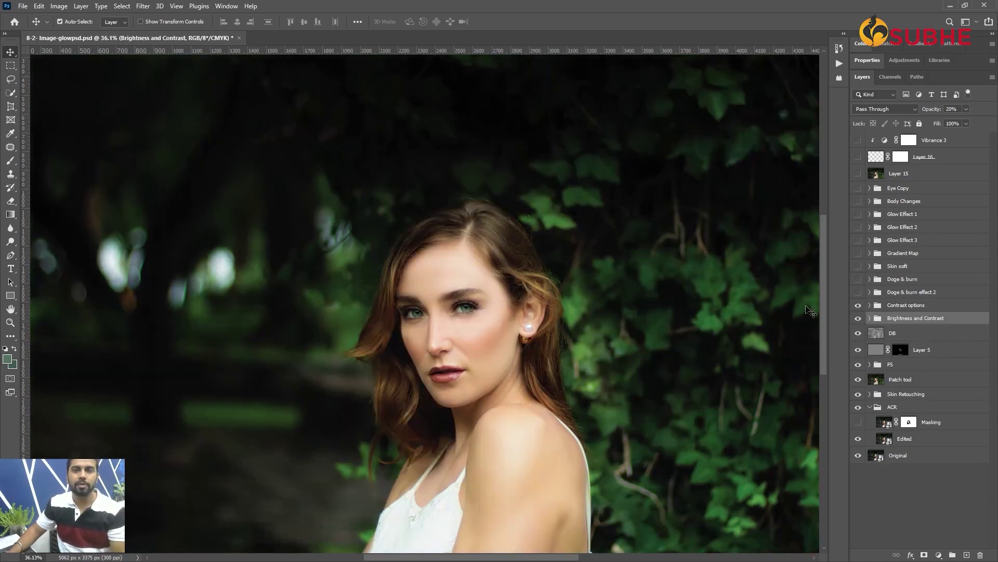
{"action": "left_click", "coordinate": [870, 306]}
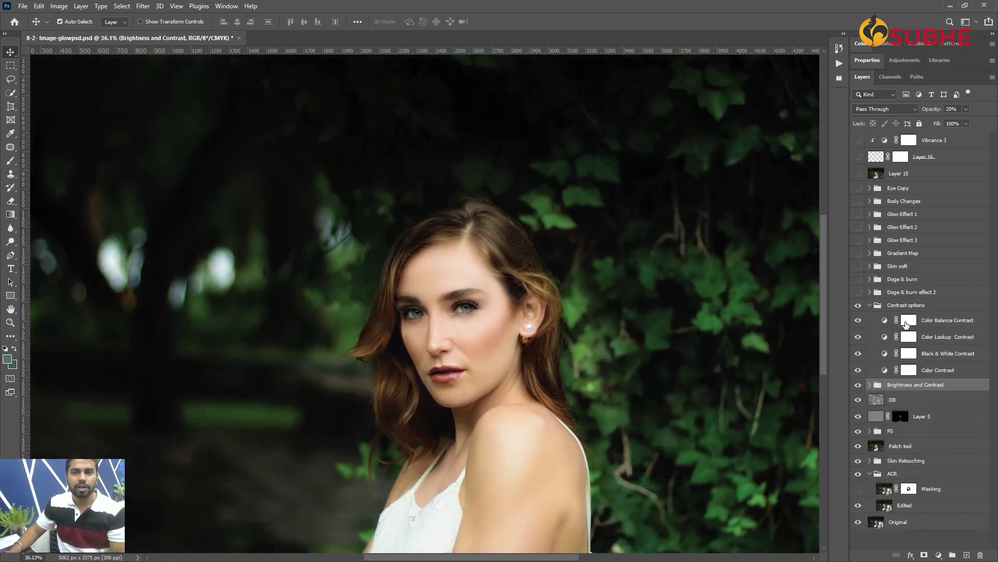
{"action": "left_click", "coordinate": [859, 321]}
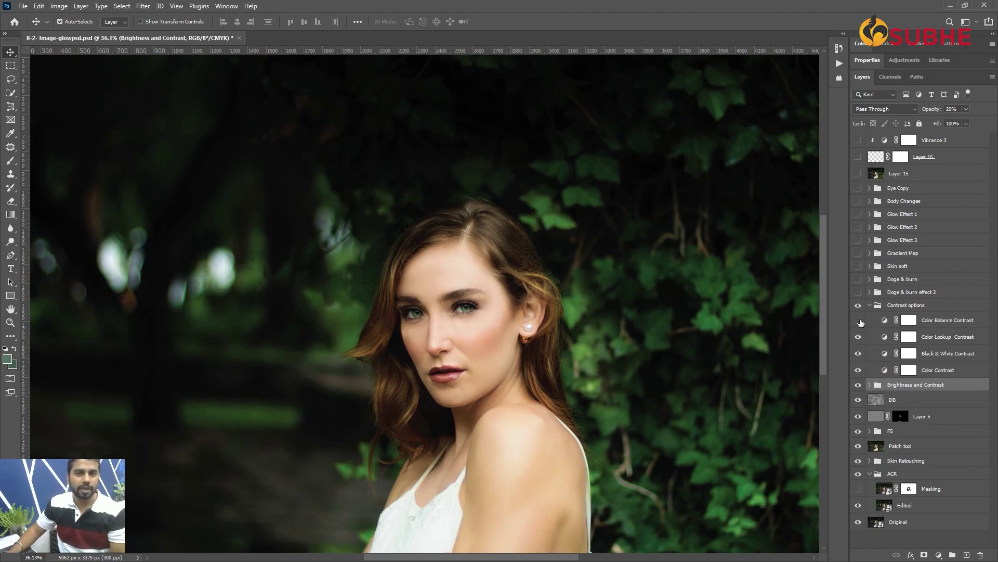
{"action": "left_click", "coordinate": [870, 306]}
{"action": "left_click", "coordinate": [858, 306]}
Step: Preview the Doge & burn effect 2 group and its Curves and Levels subgroups, then hide and collapse the group
{"action": "left_click", "coordinate": [858, 293]}
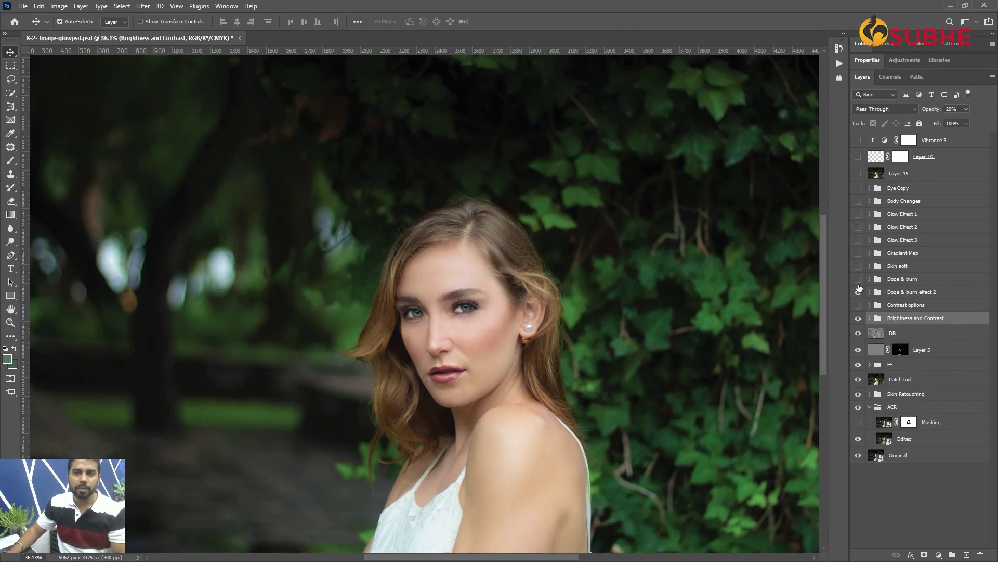
{"action": "left_click", "coordinate": [868, 293]}
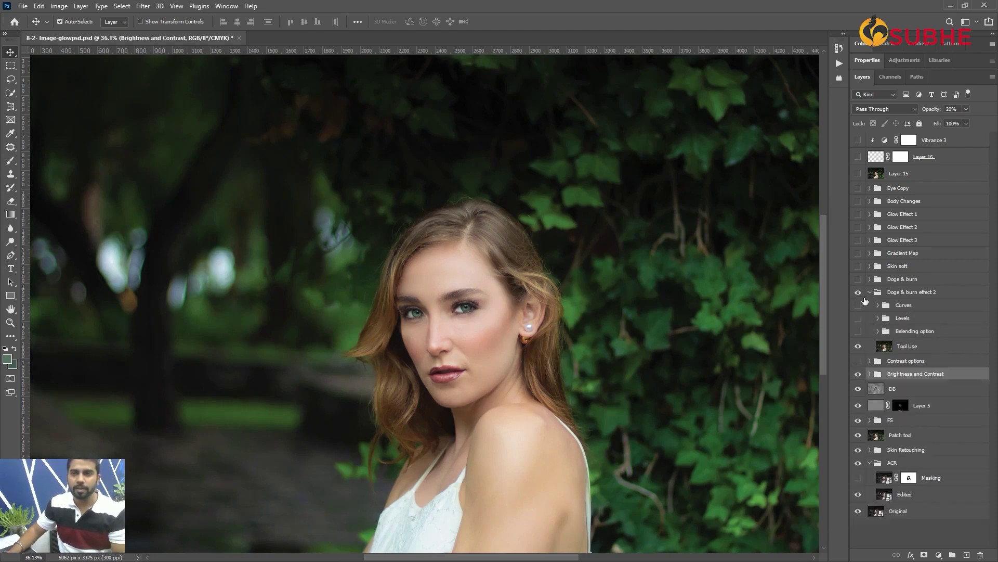
{"action": "left_click", "coordinate": [858, 293]}
{"action": "left_click", "coordinate": [858, 292]}
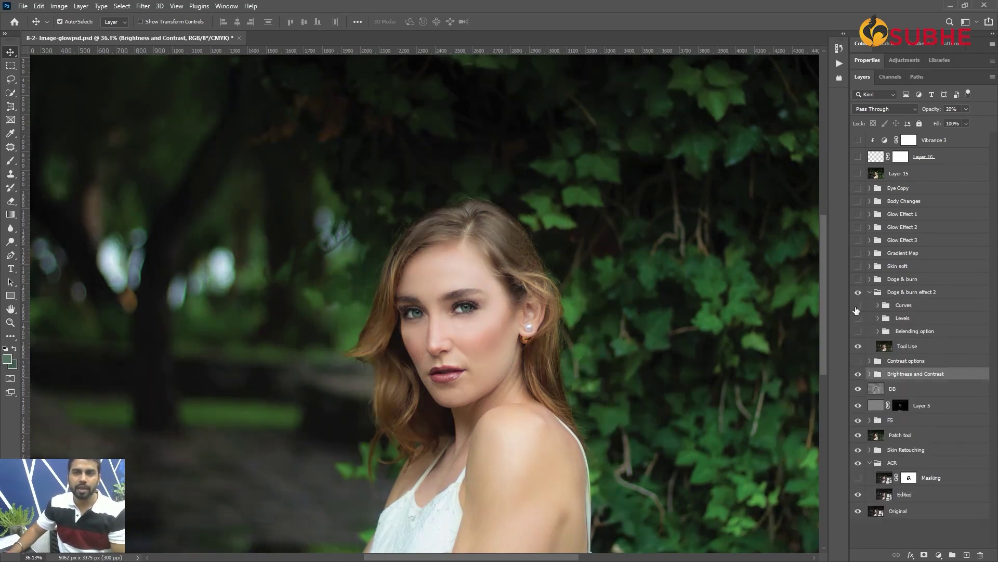
{"action": "left_click", "coordinate": [857, 307]}
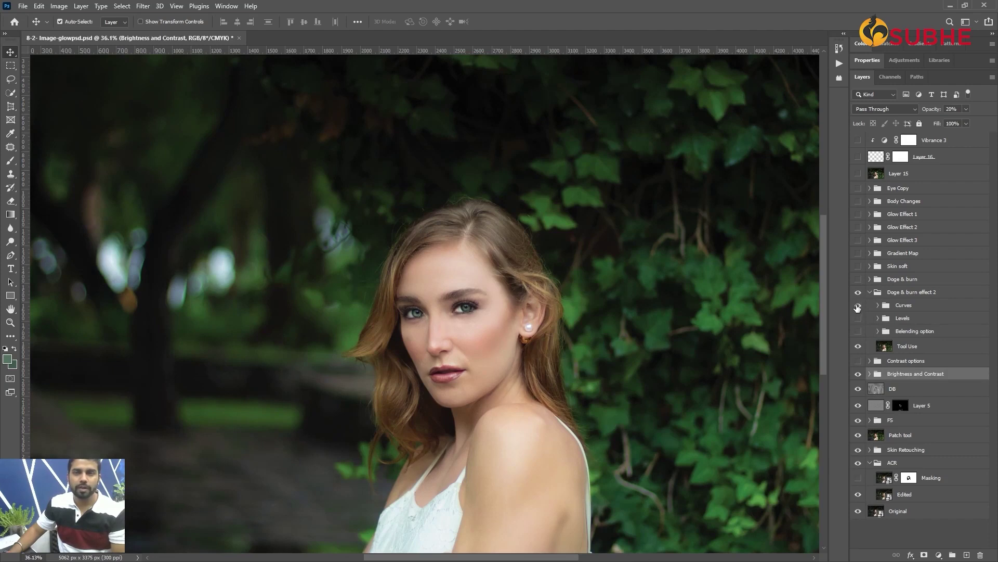
{"action": "left_click", "coordinate": [857, 307]}
{"action": "left_click", "coordinate": [859, 319]}
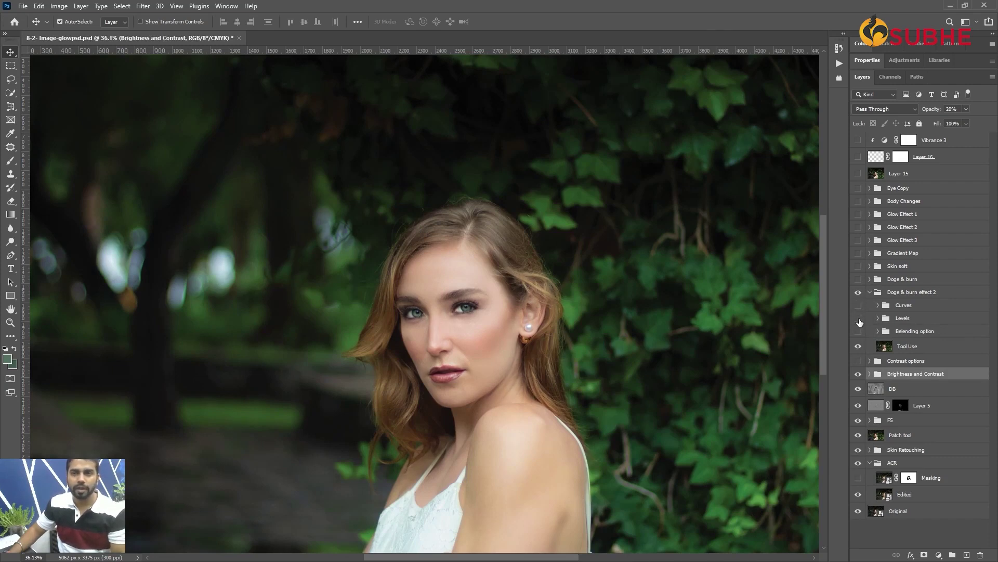
{"action": "left_click", "coordinate": [858, 319]}
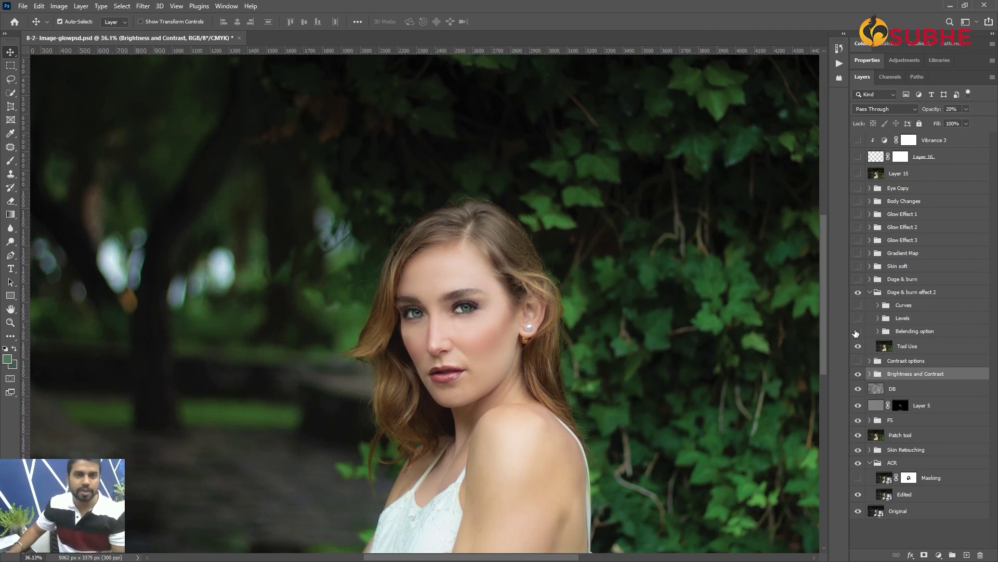
{"action": "left_click", "coordinate": [858, 292]}
{"action": "left_click", "coordinate": [869, 292]}
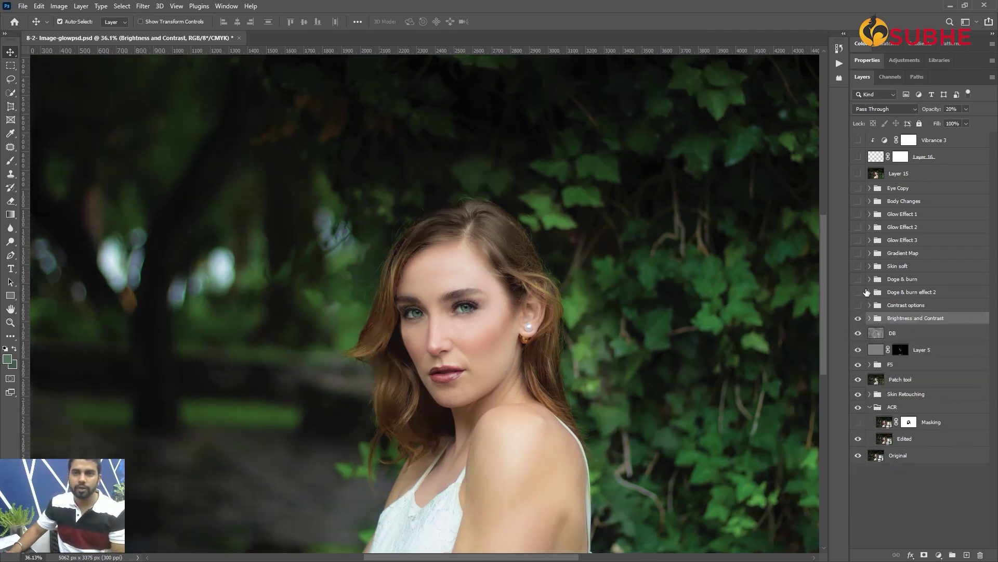
Step: Preview the Doge & burn group, then the Skin soft group with Layer 3 shown instead of Layer 2, hiding each group again
{"action": "left_click", "coordinate": [858, 280]}
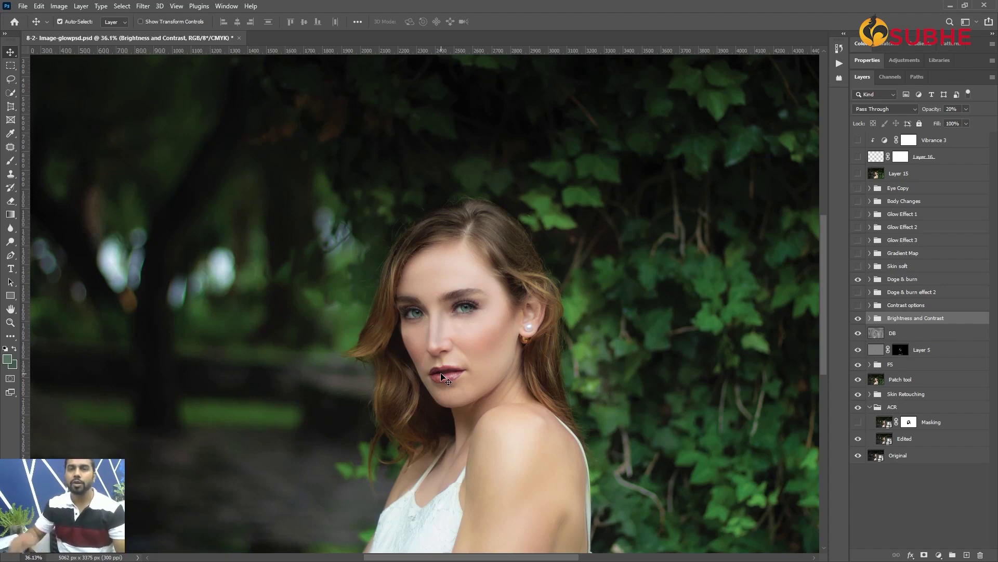
{"action": "left_click", "coordinate": [858, 279]}
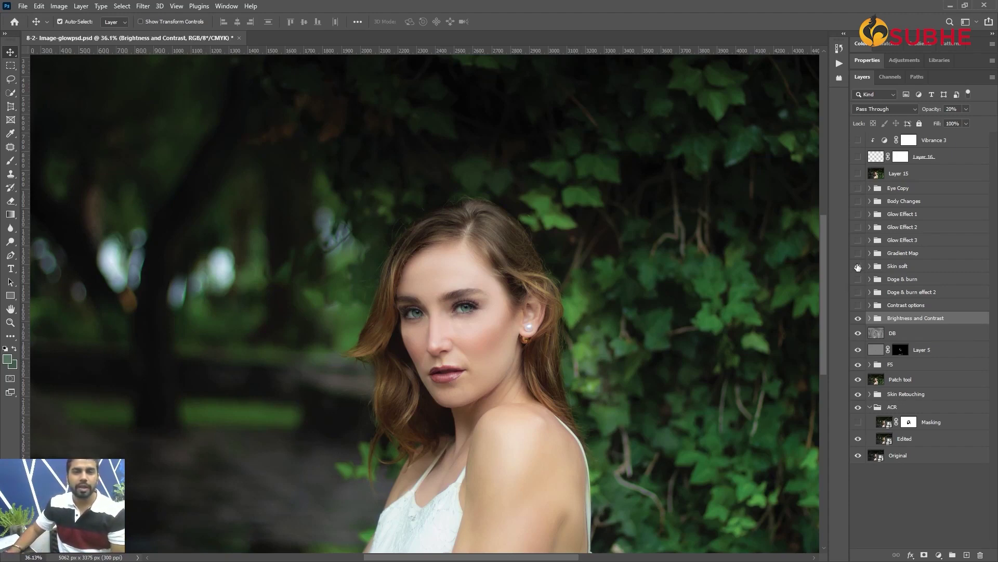
{"action": "left_click", "coordinate": [858, 266]}
{"action": "left_click", "coordinate": [870, 265]}
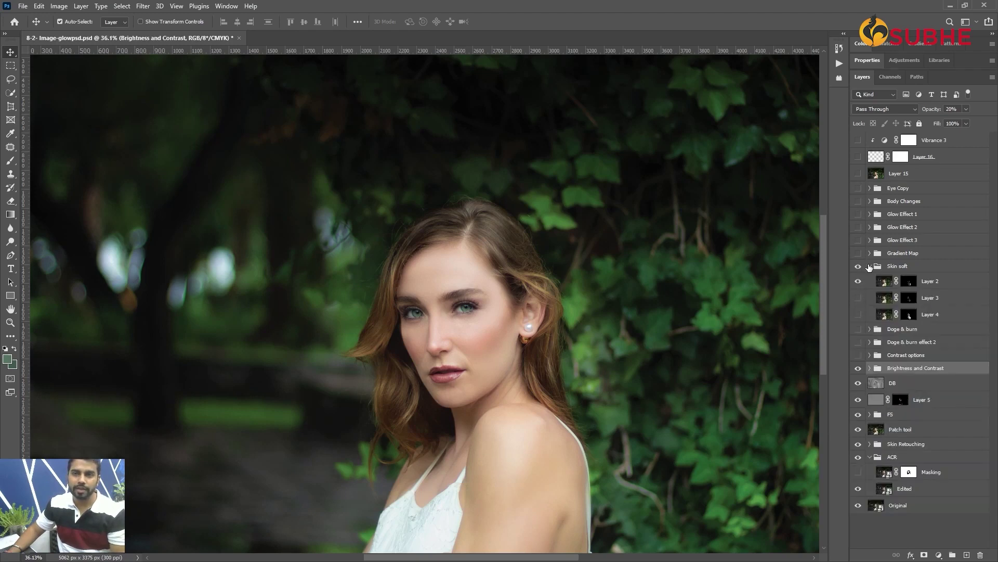
{"action": "left_click", "coordinate": [858, 284]}
{"action": "left_click", "coordinate": [858, 298]}
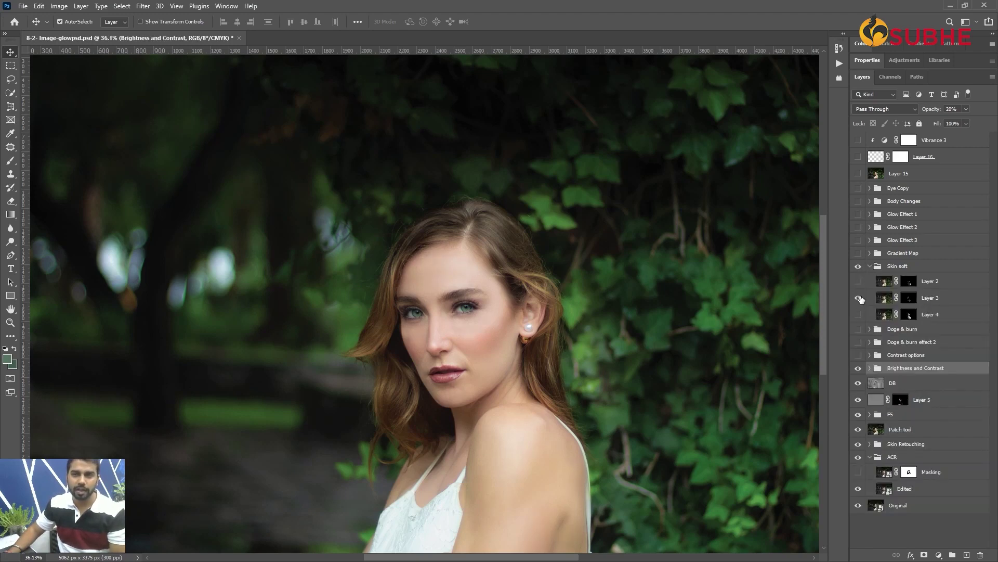
{"action": "left_click", "coordinate": [858, 267]}
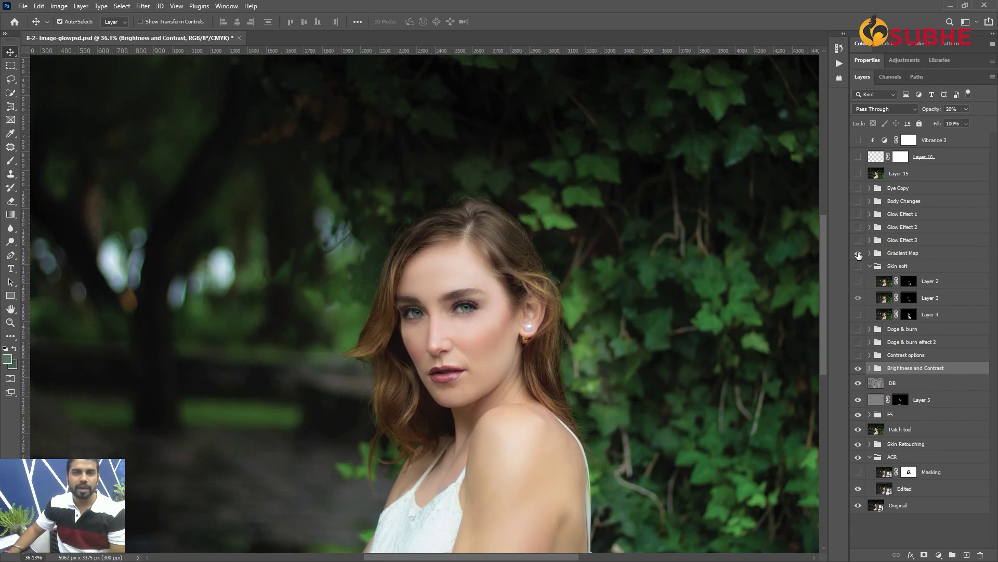
Step: Preview and hide the Gradient Map group, then show the Glow Effect 3 group and view the whole image
{"action": "left_click", "coordinate": [858, 254]}
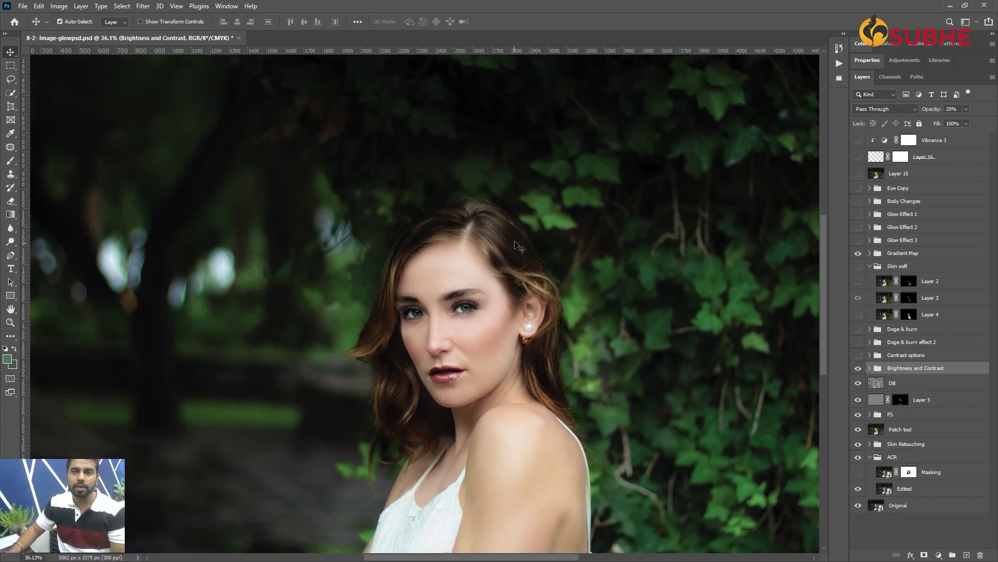
{"action": "left_click", "coordinate": [858, 253]}
{"action": "left_click", "coordinate": [858, 240]}
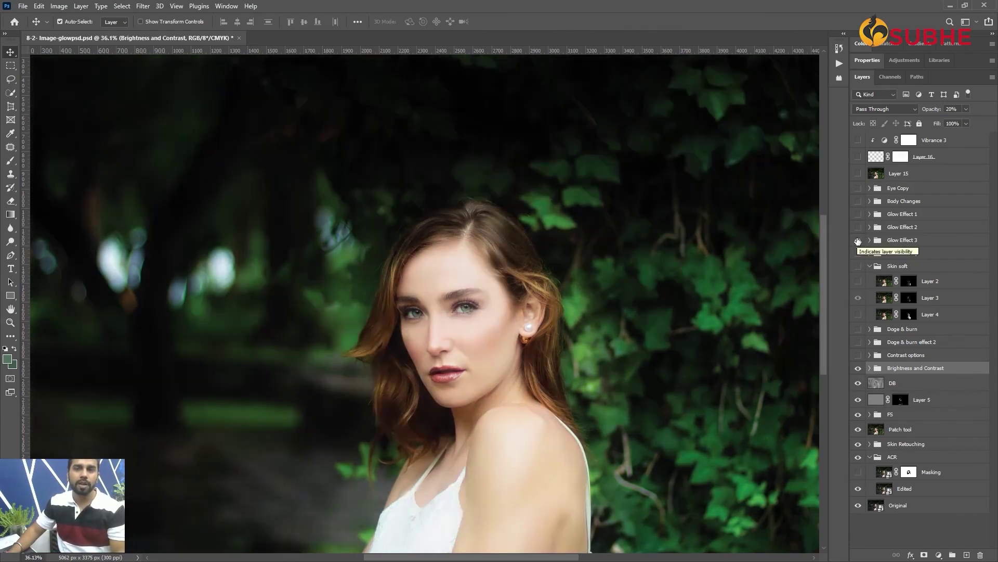
{"action": "scroll", "coordinate": [530, 282], "scroll_direction": "down", "scroll_amount": 3}
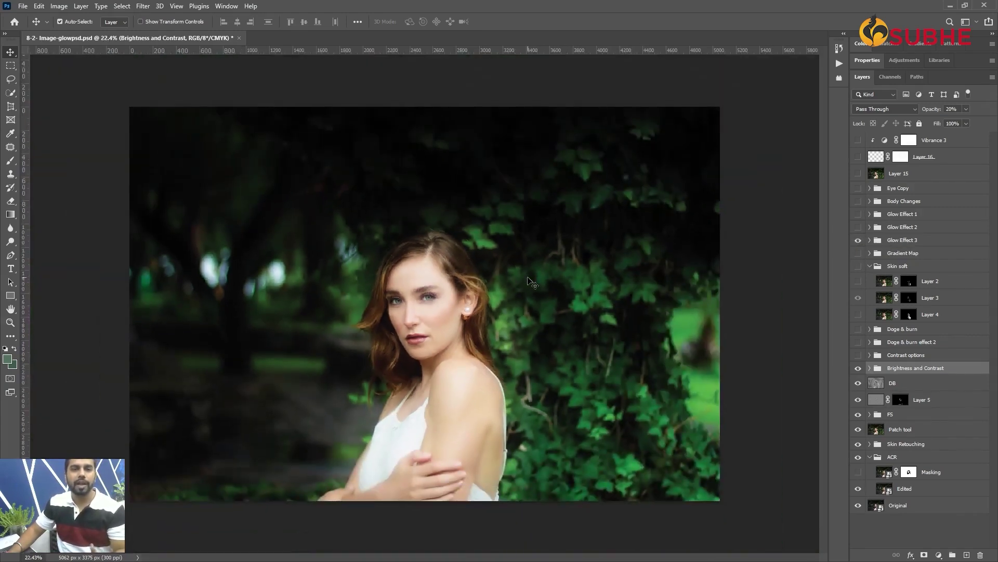
Step: Hide the Glow Effect 3 group, and preview the Glow Effect 2 and Glow Effect 1 groups in turn, hiding each again
{"action": "left_click", "coordinate": [858, 240]}
{"action": "left_click", "coordinate": [858, 227]}
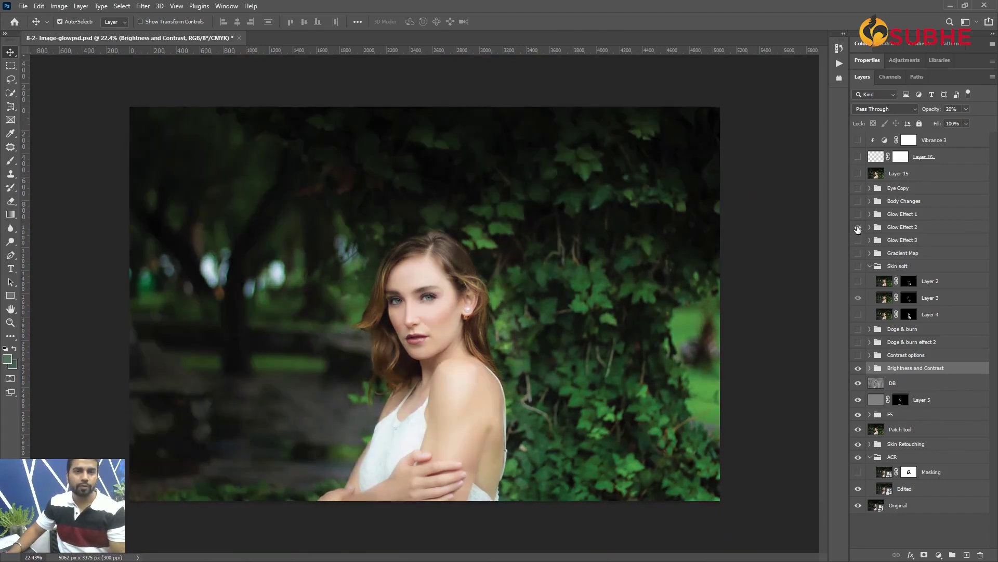
{"action": "left_click", "coordinate": [858, 228]}
{"action": "left_click", "coordinate": [859, 214]}
Step: Preview the Body Changes group on a closer view of the woman, hide it again, and show the Eye Copy group
{"action": "left_click", "coordinate": [858, 201]}
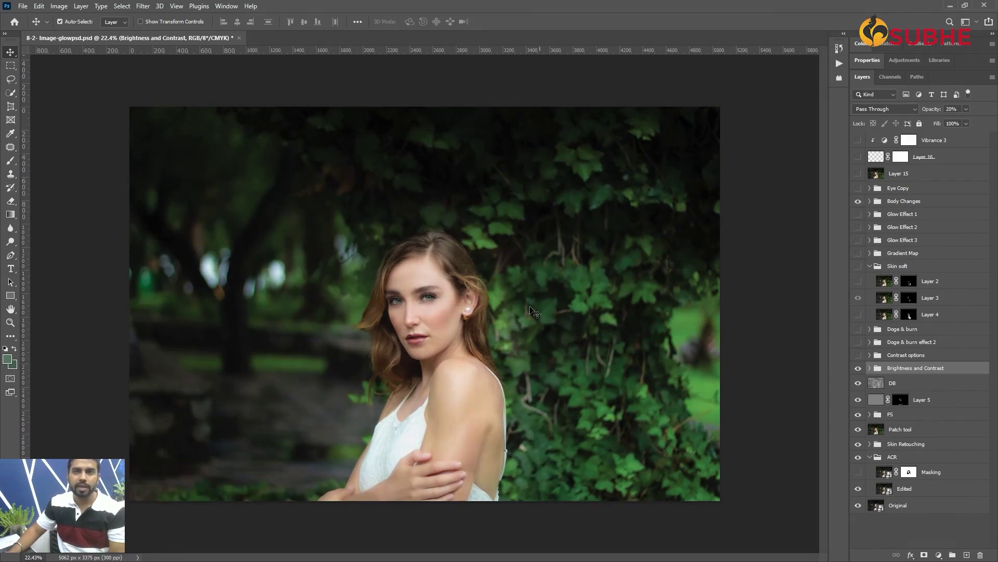
{"action": "scroll", "coordinate": [374, 362], "scroll_direction": "up", "scroll_amount": 3}
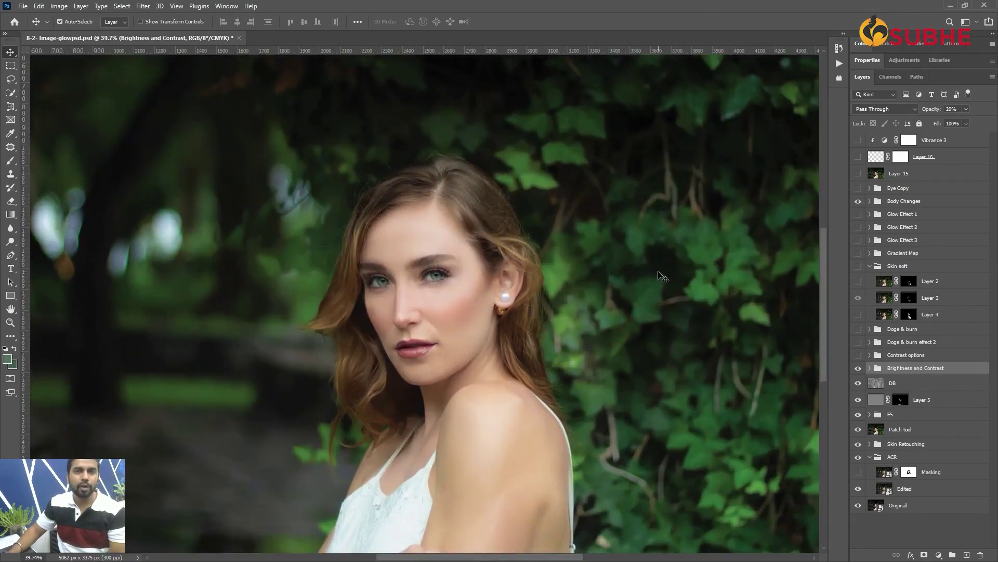
{"action": "left_click", "coordinate": [858, 201]}
{"action": "left_click", "coordinate": [859, 189]}
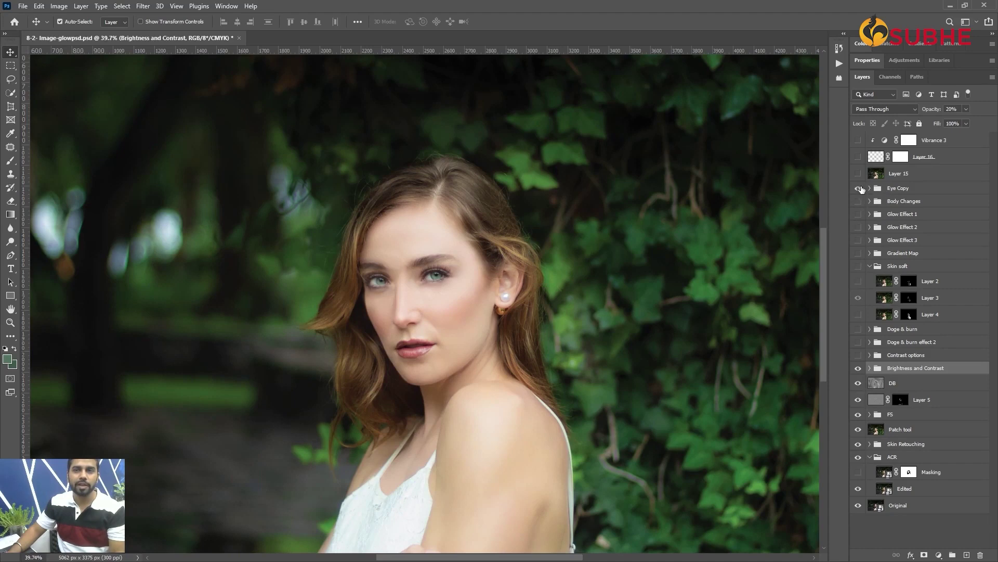
Step: Group Layer 15 through the Vibrance 3 layer, name the group Makeup, and hide the Eye Copy group
{"action": "left_click", "coordinate": [915, 175]}
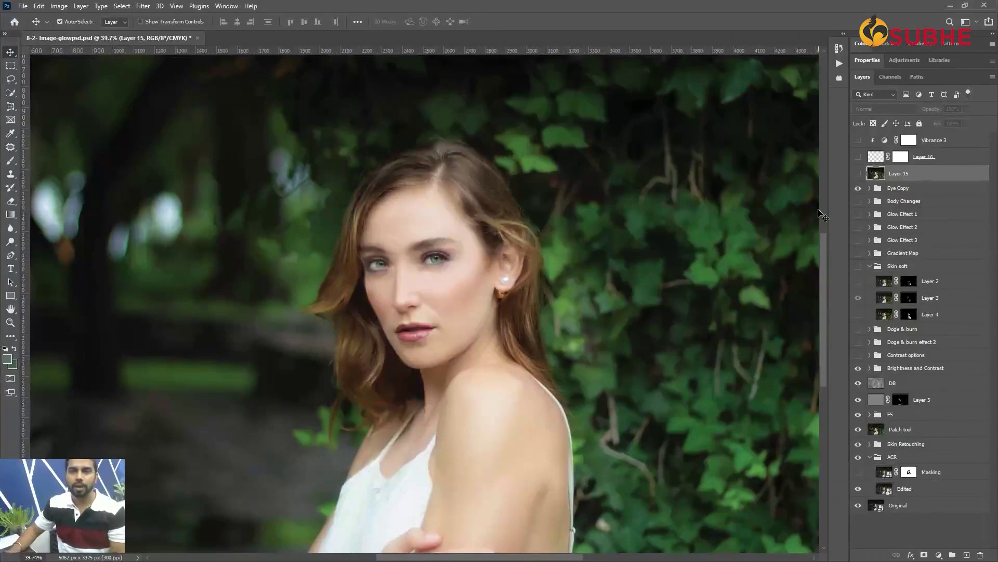
{"action": "left_click", "coordinate": [930, 143], "text": "shift"}
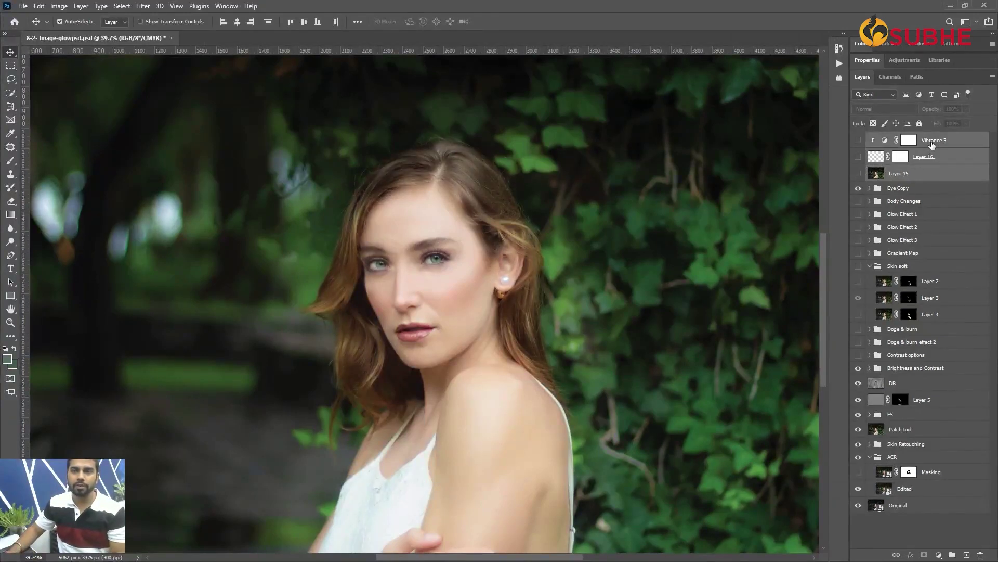
{"action": "key", "text": "ctrl+g"}
{"action": "double_click", "coordinate": [891, 138]}
{"action": "type", "text": "Makeup"}
{"action": "key", "text": "Return"}
{"action": "left_click", "coordinate": [858, 151]}
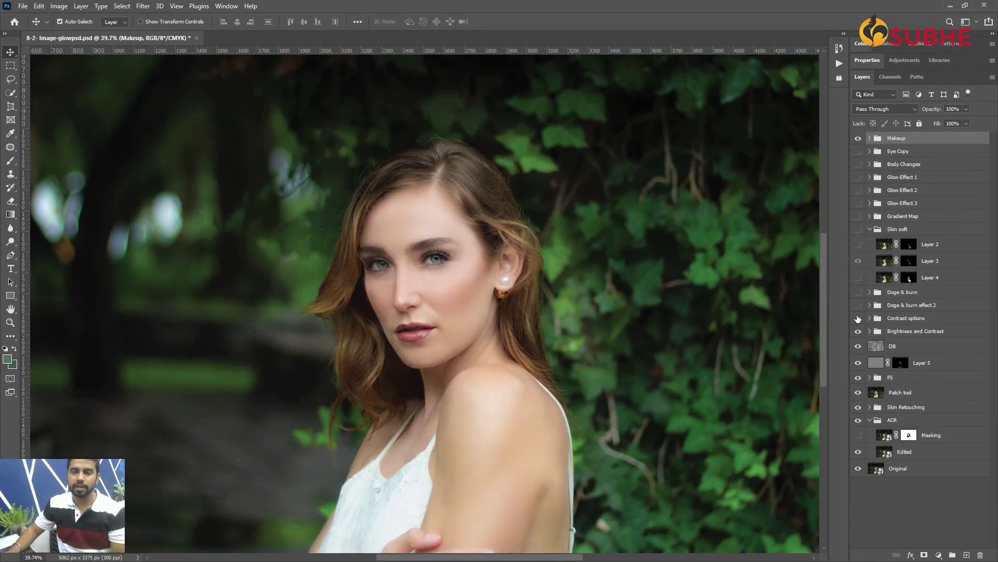